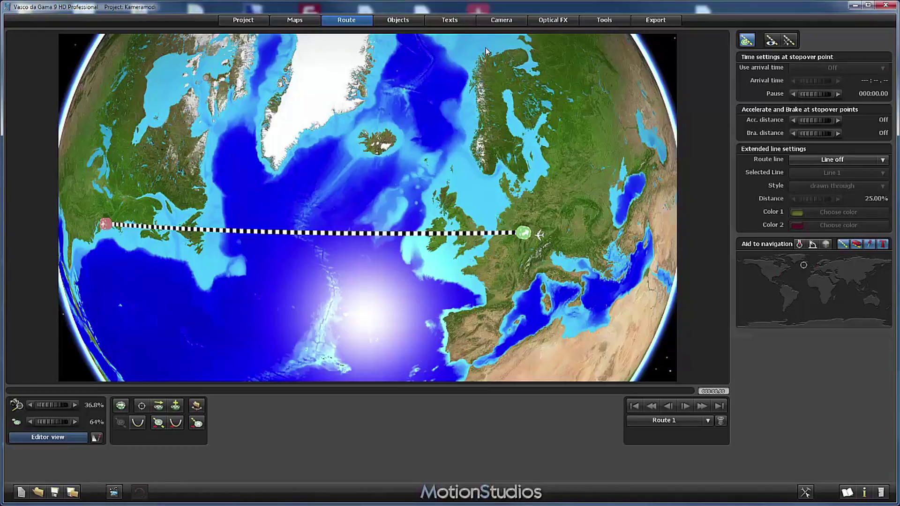
Open the camera settings and play the realtime preview of the flight with the Automatic camera's Sideglance 70° profile
left_click(498, 23)
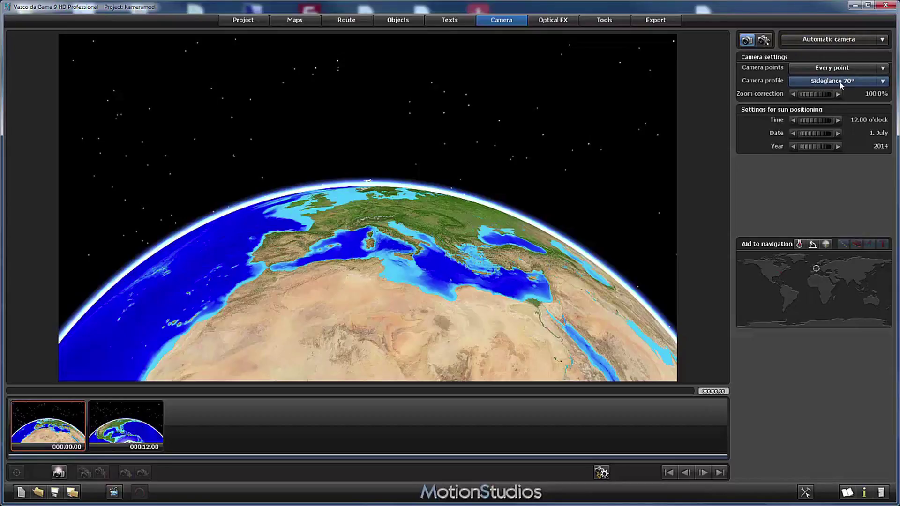
left_click(114, 492)
left_click(421, 488)
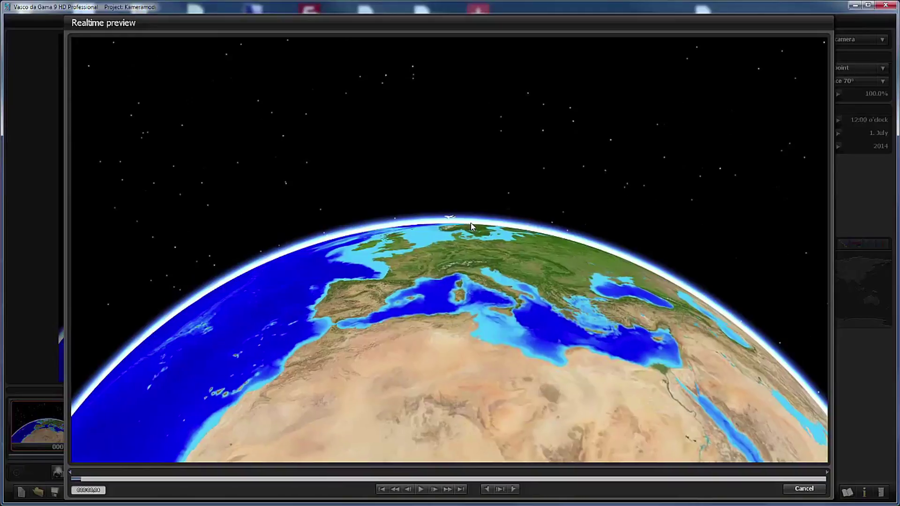
left_click(803, 488)
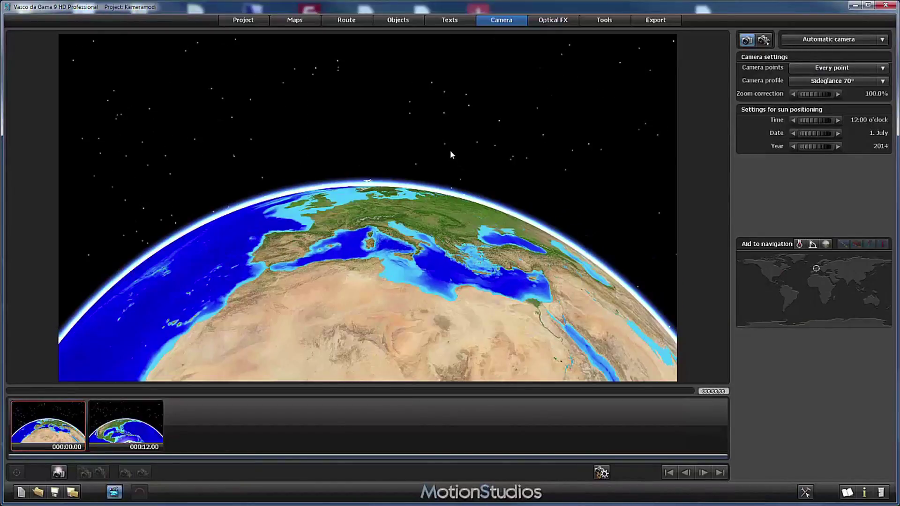
Switch the camera mode to Static camera and play the realtime preview of the flight
left_click(824, 43)
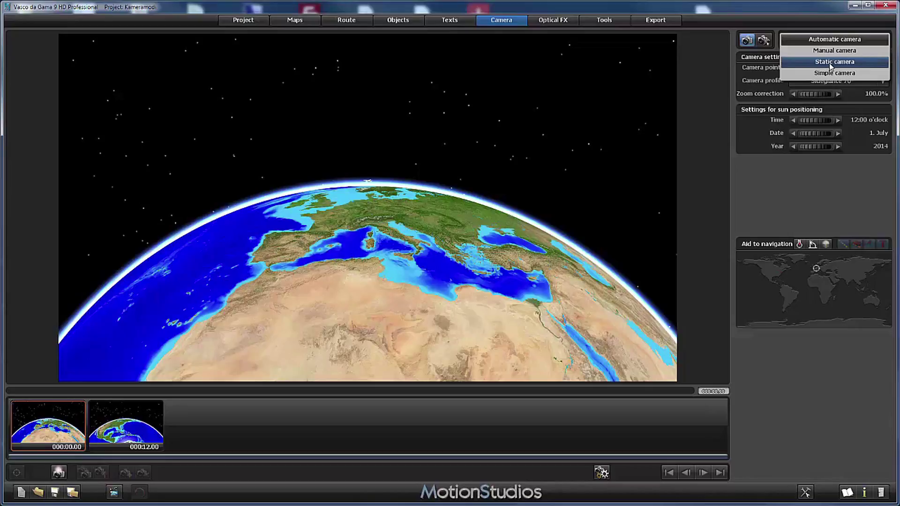
left_click(831, 63)
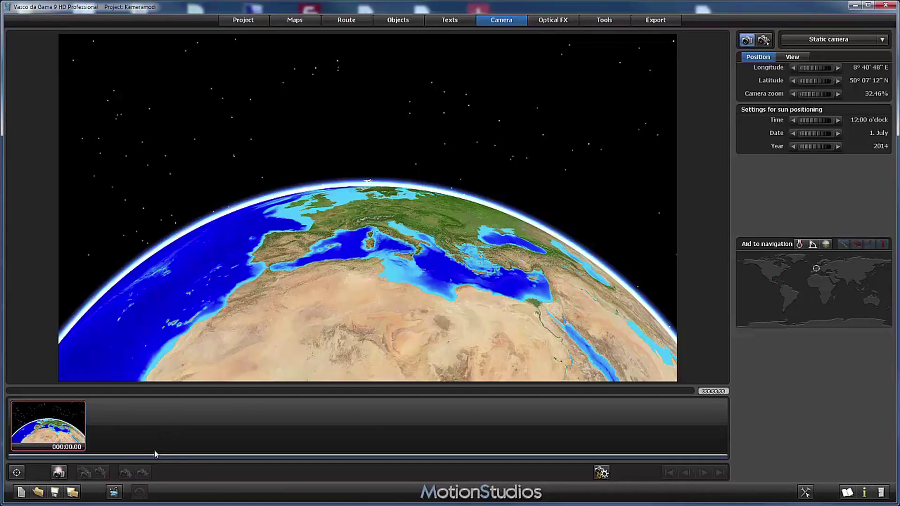
left_click(114, 492)
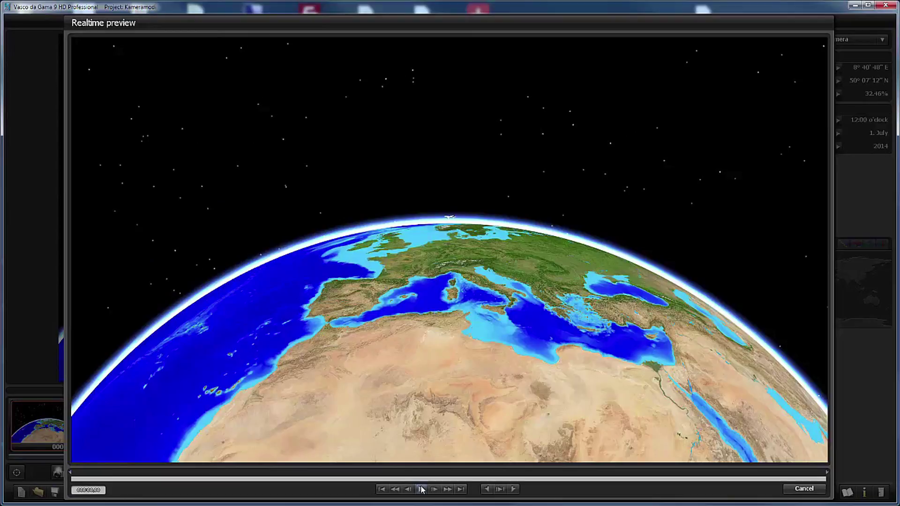
left_click(421, 489)
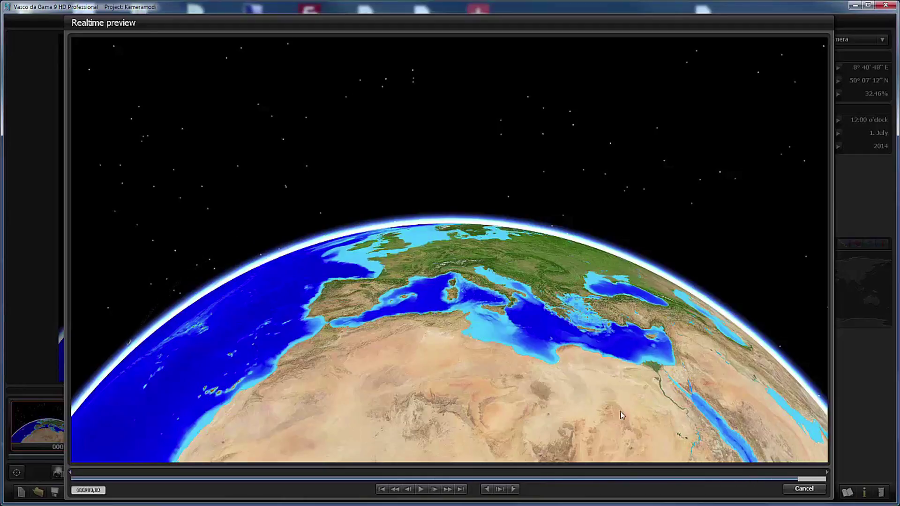
left_click(804, 489)
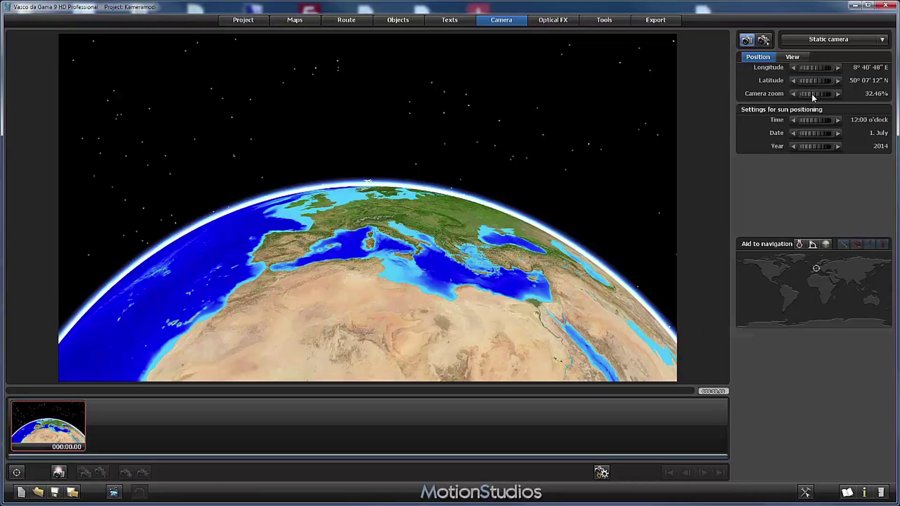
Set the static camera's zoom to 50.01%, move it over the Atlantic to about 22° W, 43.6° N, and apply the camera settings
left_click_drag(808, 92, 447, 248)
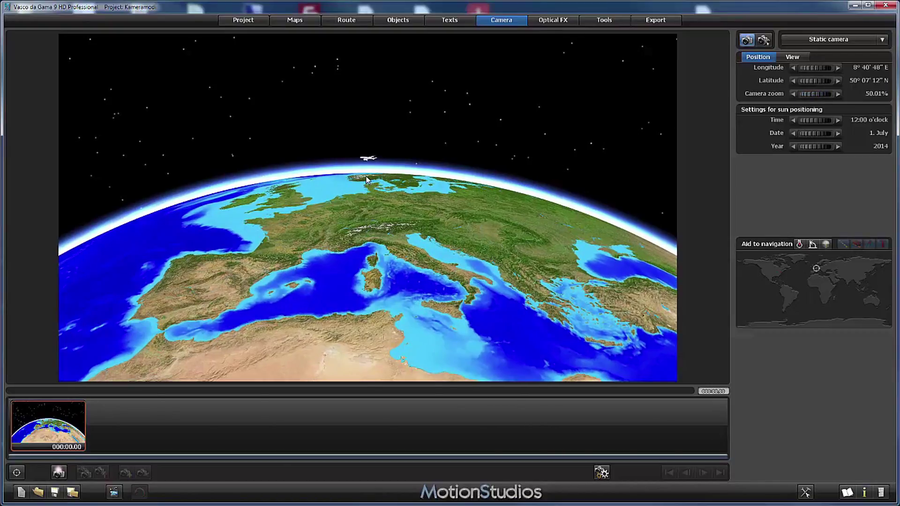
left_click_drag(366, 179, 610, 205)
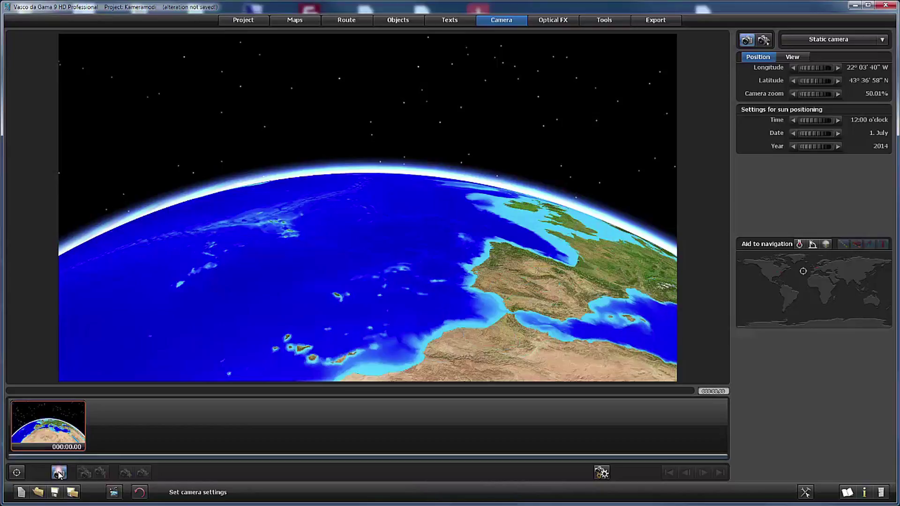
left_click(58, 473)
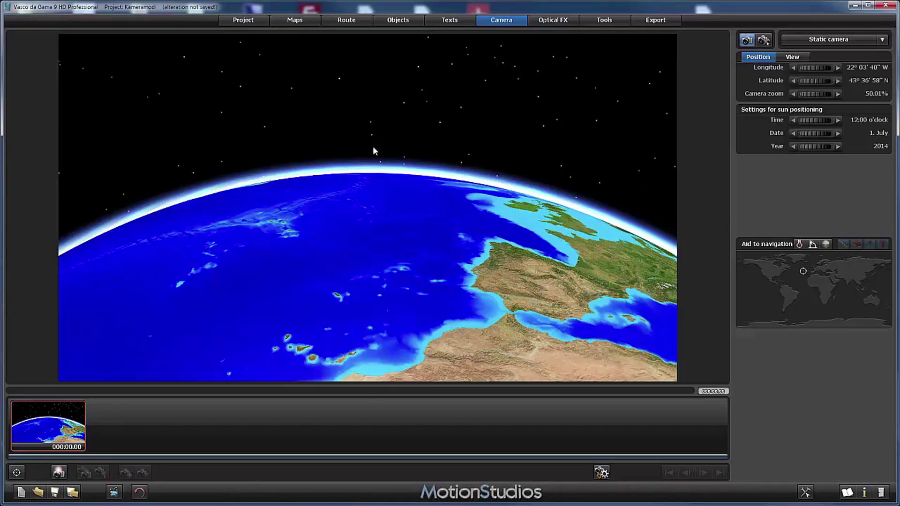
Play the realtime preview with the static camera placed over the Atlantic, then close it
left_click(114, 492)
left_click(421, 489)
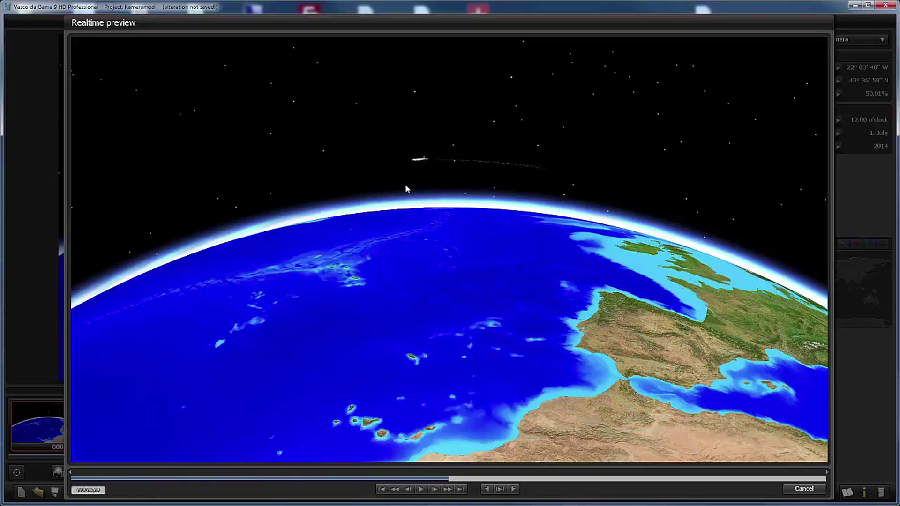
left_click(804, 490)
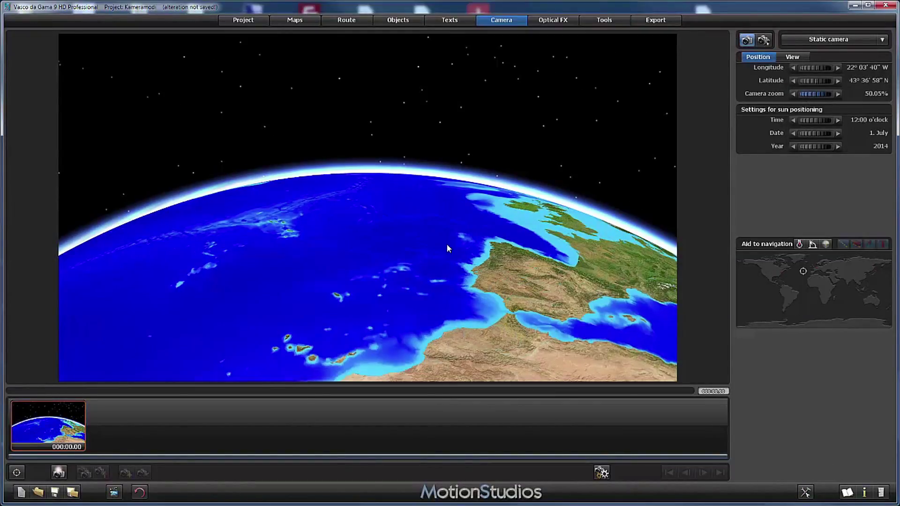
Zoom the static camera in to 69.75%, shift it to about 23.7° W, 46.5° N, and preview the closer flyby
scroll(446, 243, "up", 5)
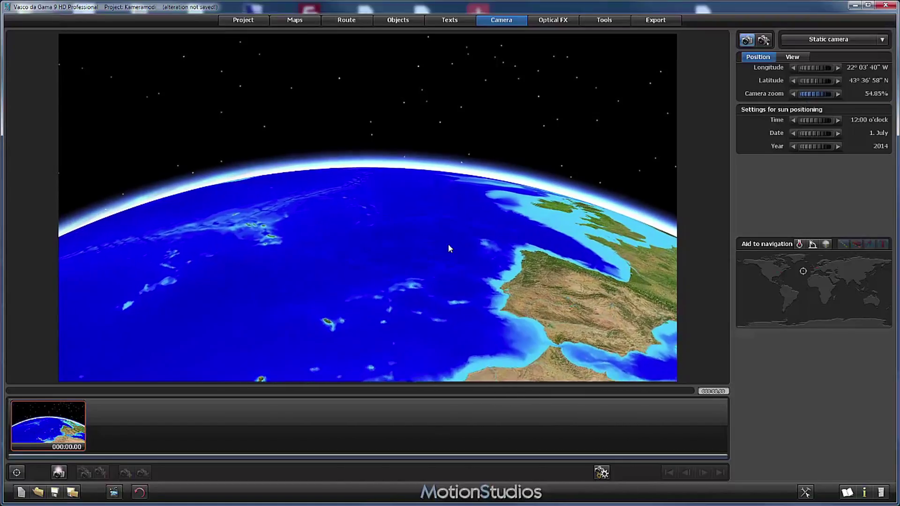
scroll(448, 248, "up", 10)
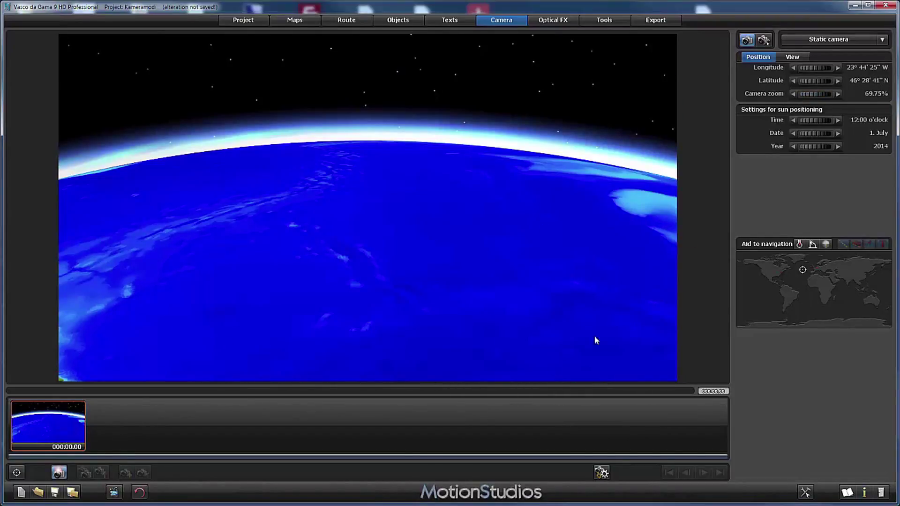
left_click(114, 491)
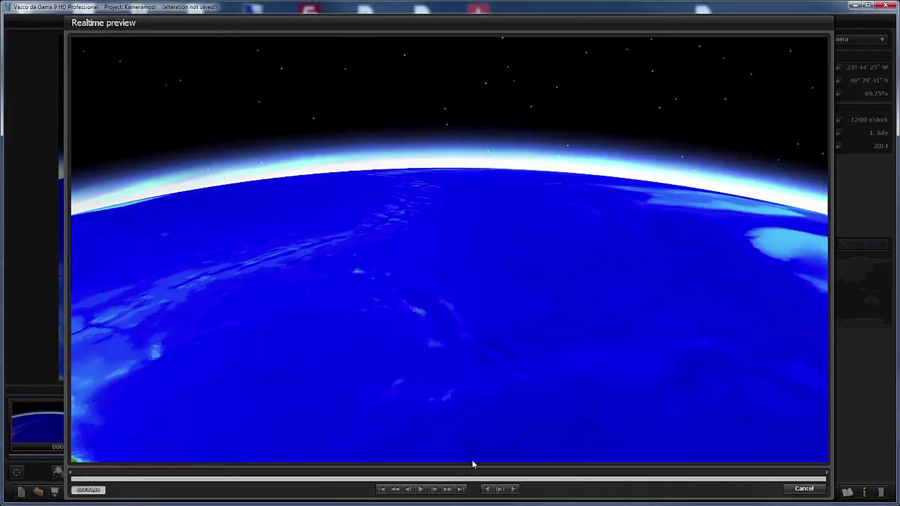
left_click(421, 489)
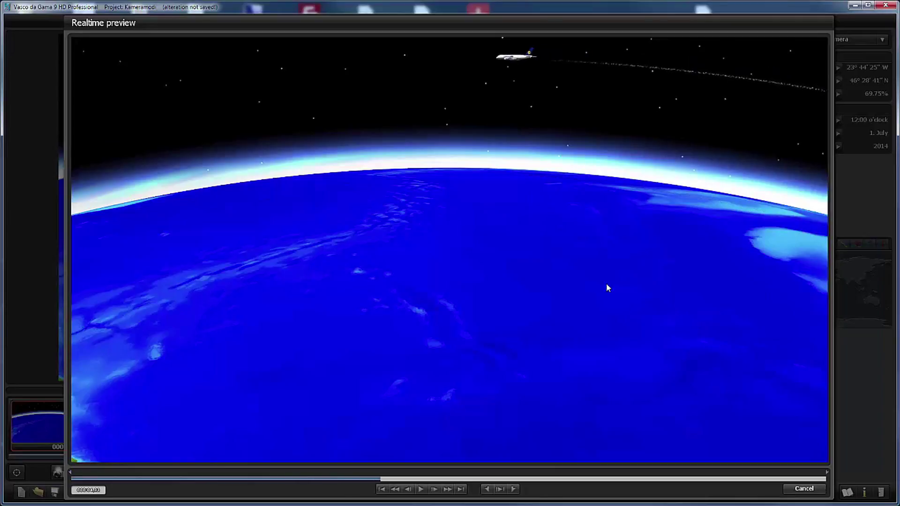
left_click(373, 200)
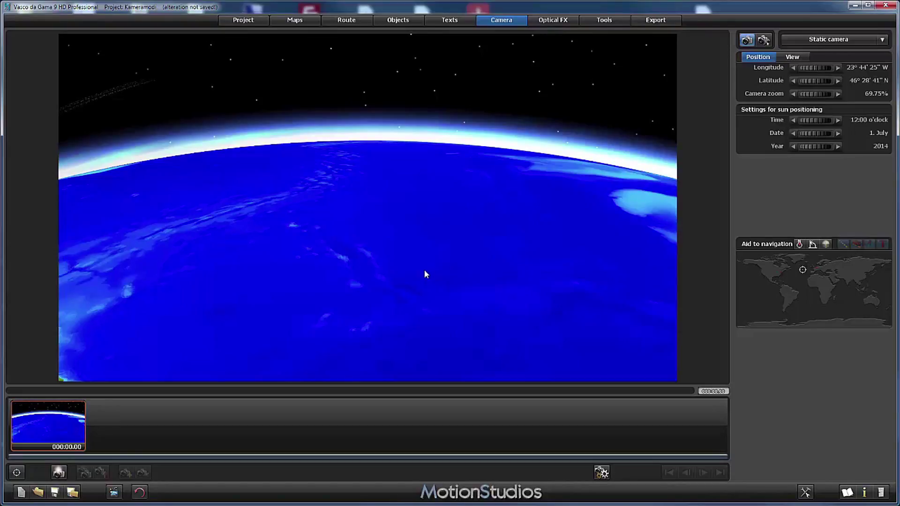
Change the camera mode to Simple camera, accepting the loss of the current camera settings
left_click(817, 41)
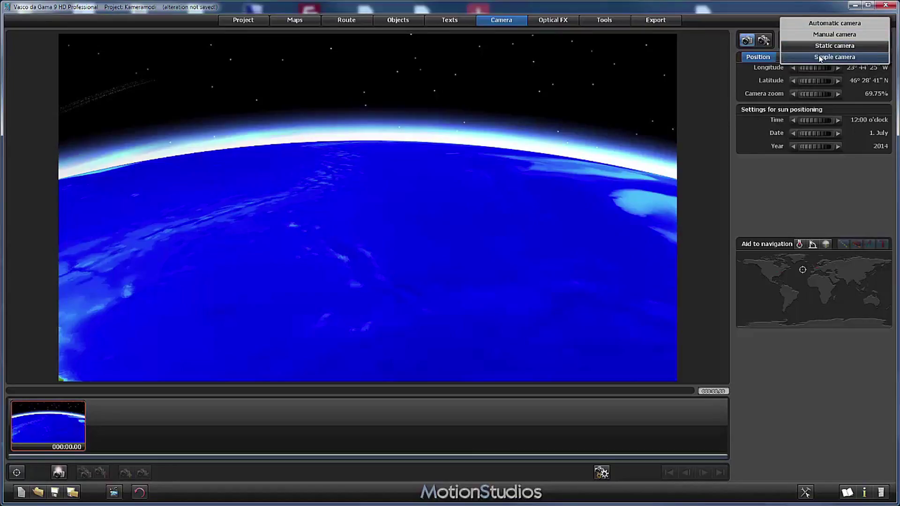
left_click(820, 57)
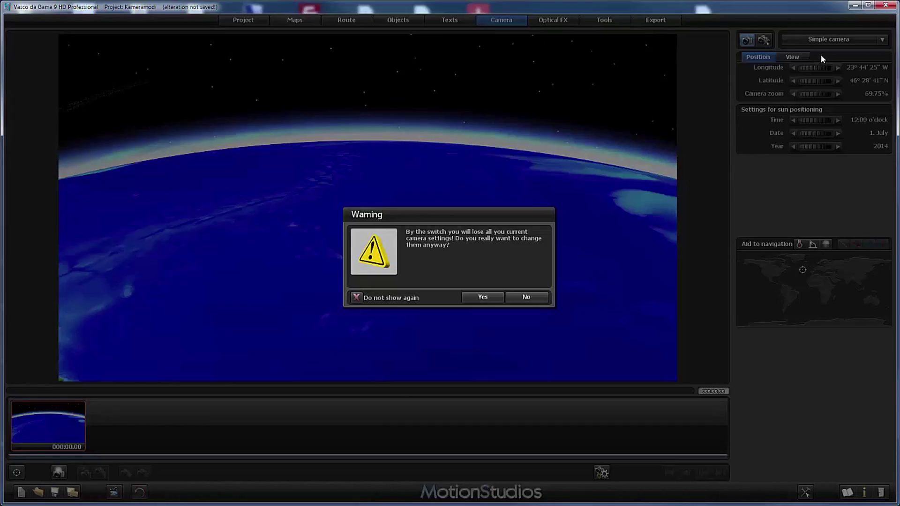
left_click(483, 300)
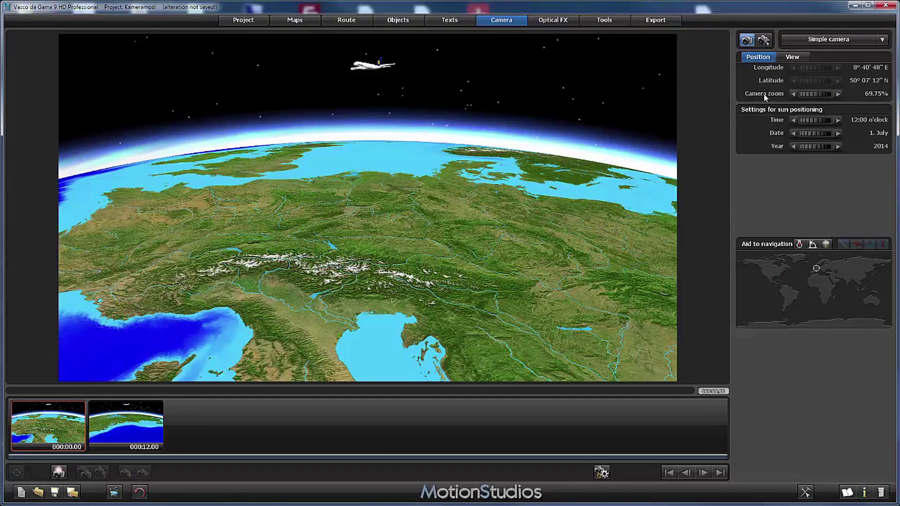
Tilt the simple camera to look down more steeply on the airplane over Europe and set the camera zoom to 62.41%
left_click_drag(414, 102, 395, 133)
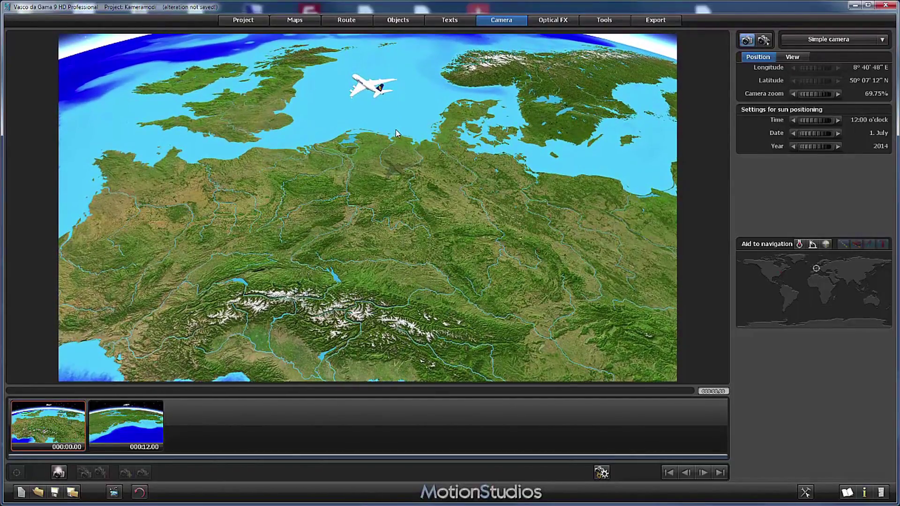
scroll(446, 248, "down", 5)
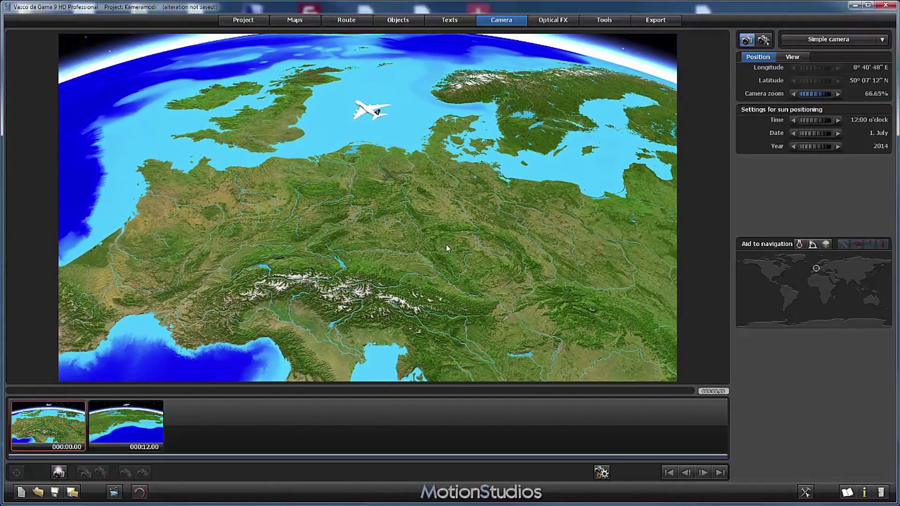
scroll(447, 248, "down", 6)
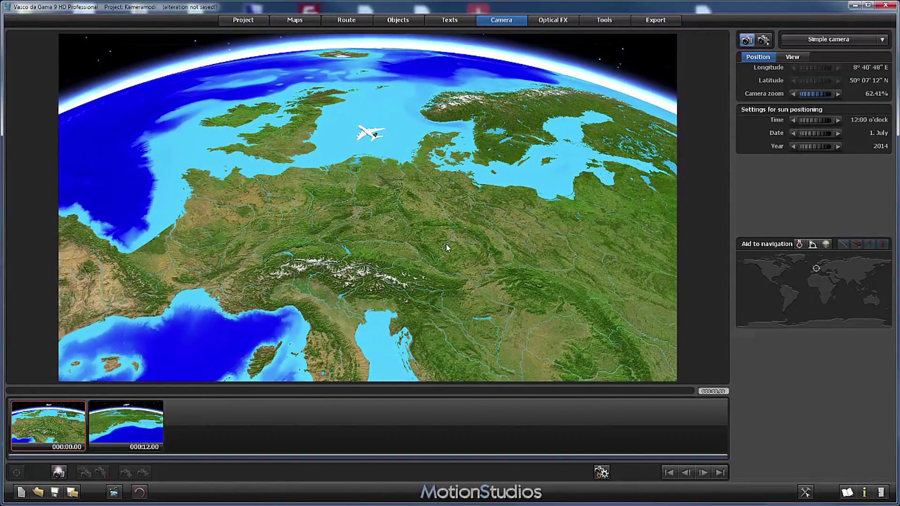
Play the realtime preview of the simple camera following the airplane across the Atlantic, replay it, and close the preview
left_click(114, 492)
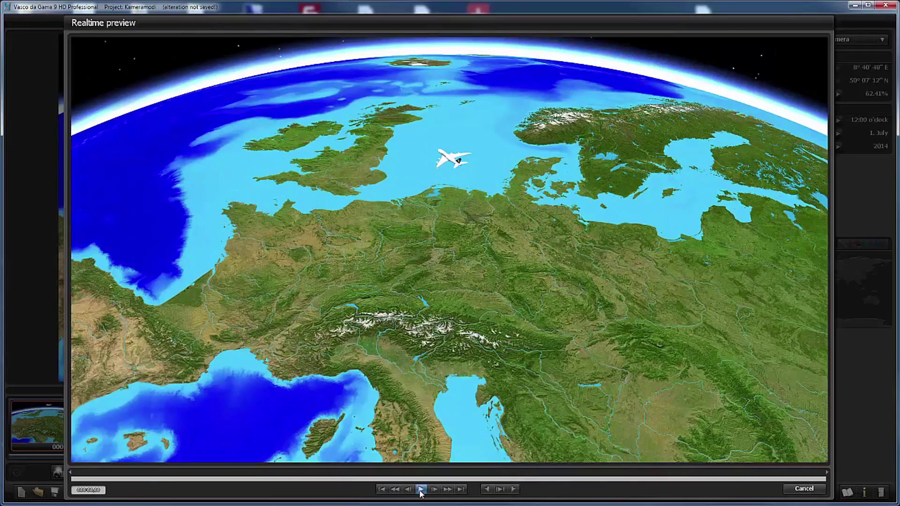
left_click(420, 490)
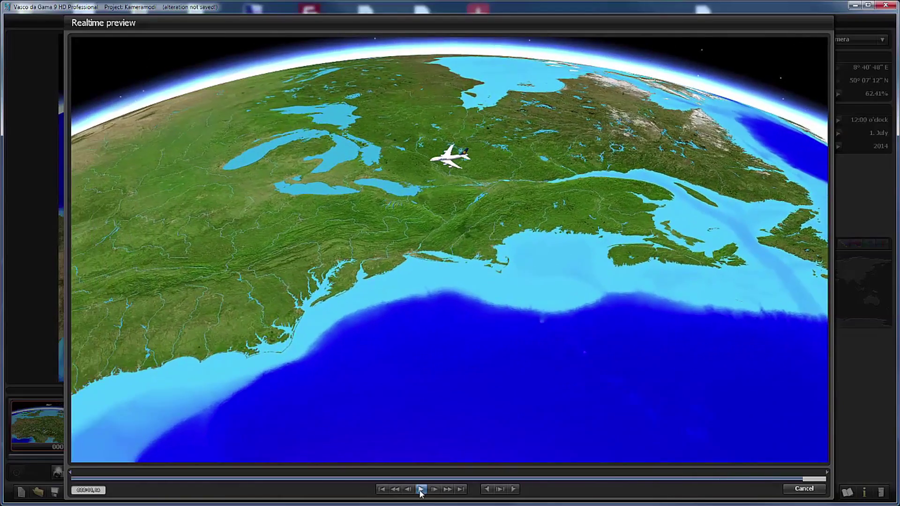
left_click(421, 490)
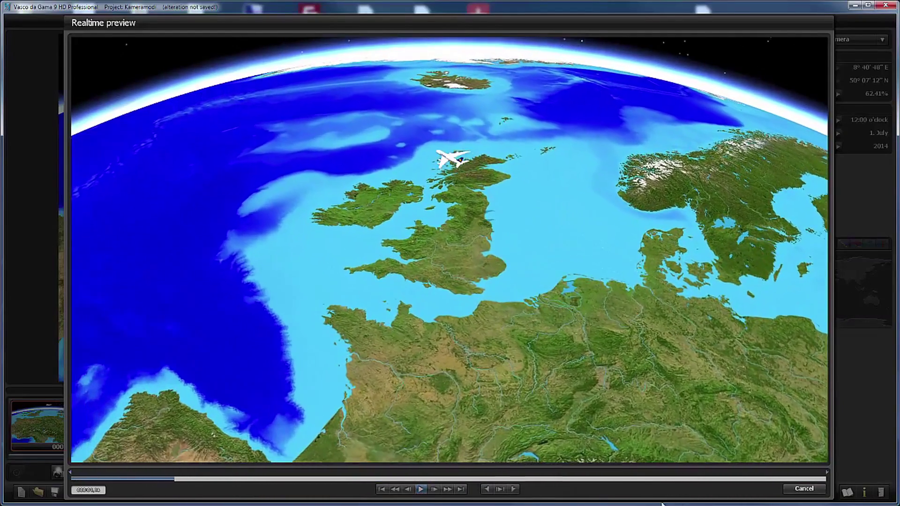
left_click(804, 488)
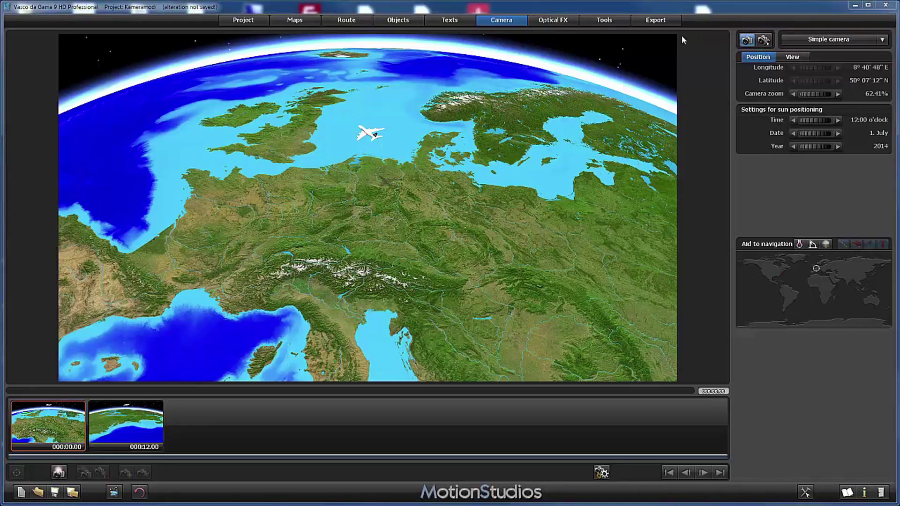
Zoom the simple camera to 68.68%, turn it to a nearly vertical view of the airplane, and apply the camera settings
scroll(451, 244, "up", 3)
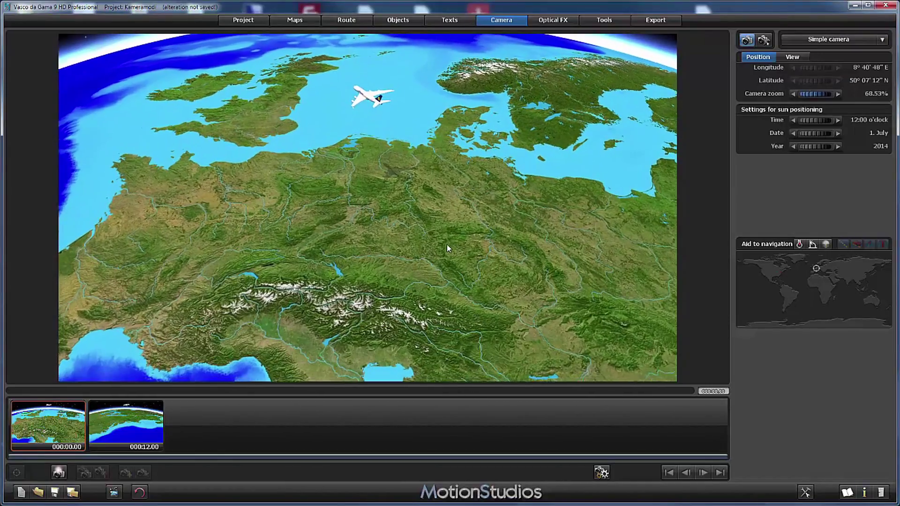
right_click_drag(412, 140, 479, 209)
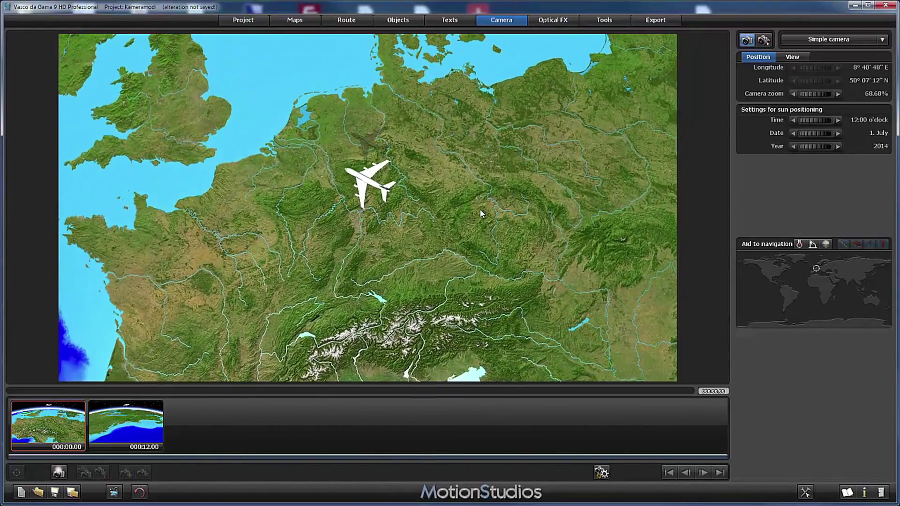
left_click(60, 472)
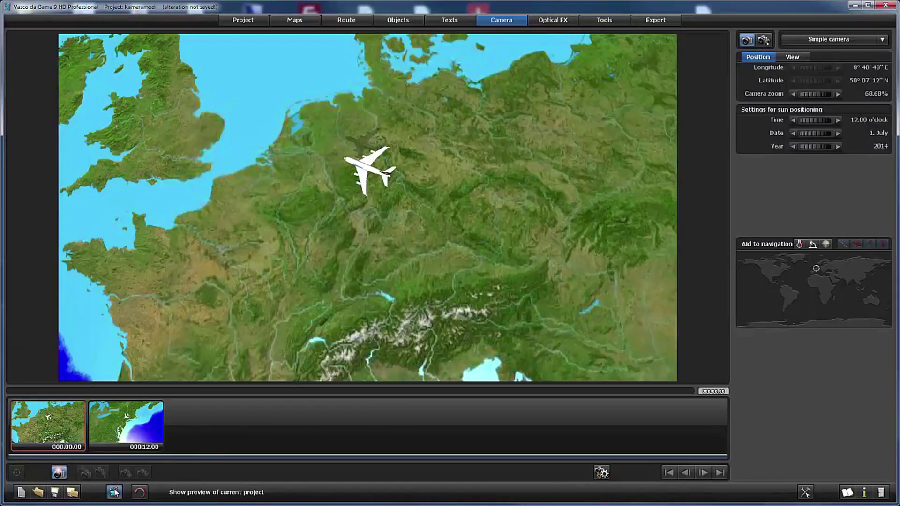
Play the realtime preview of the flight with the near-vertical simple camera view
left_click(115, 492)
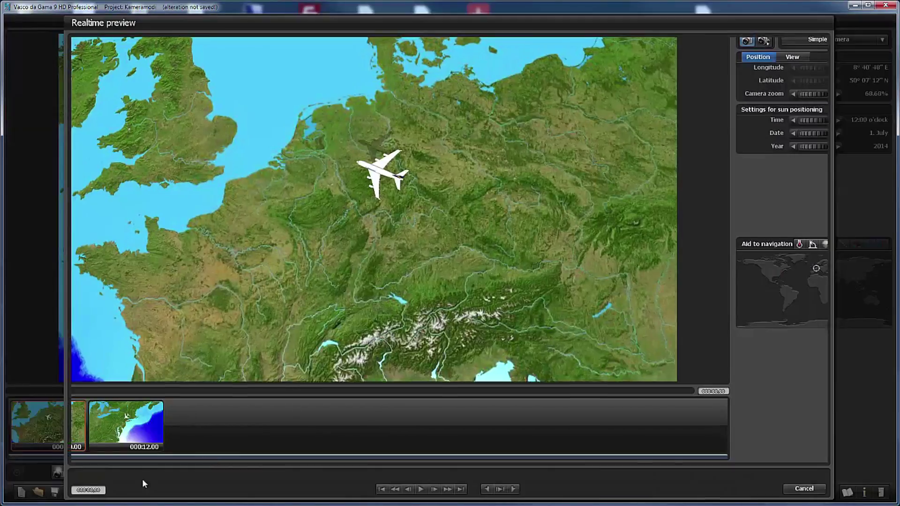
left_click(421, 489)
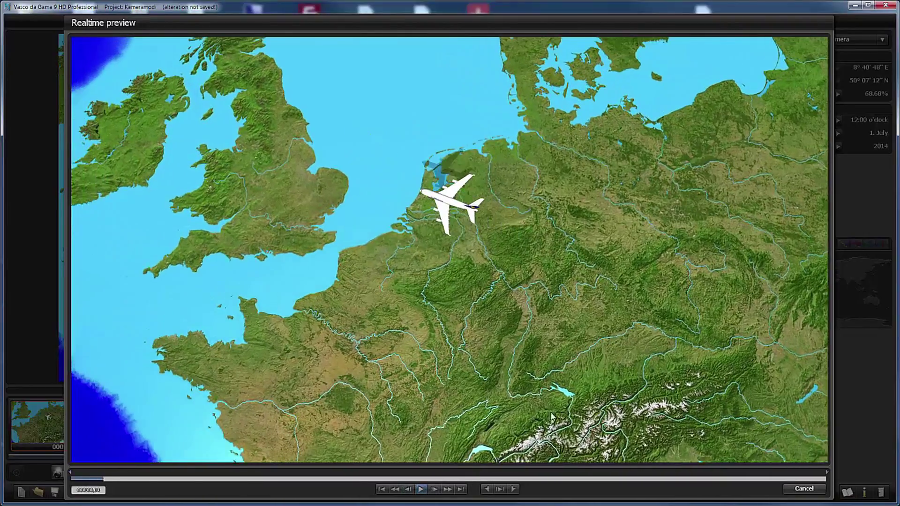